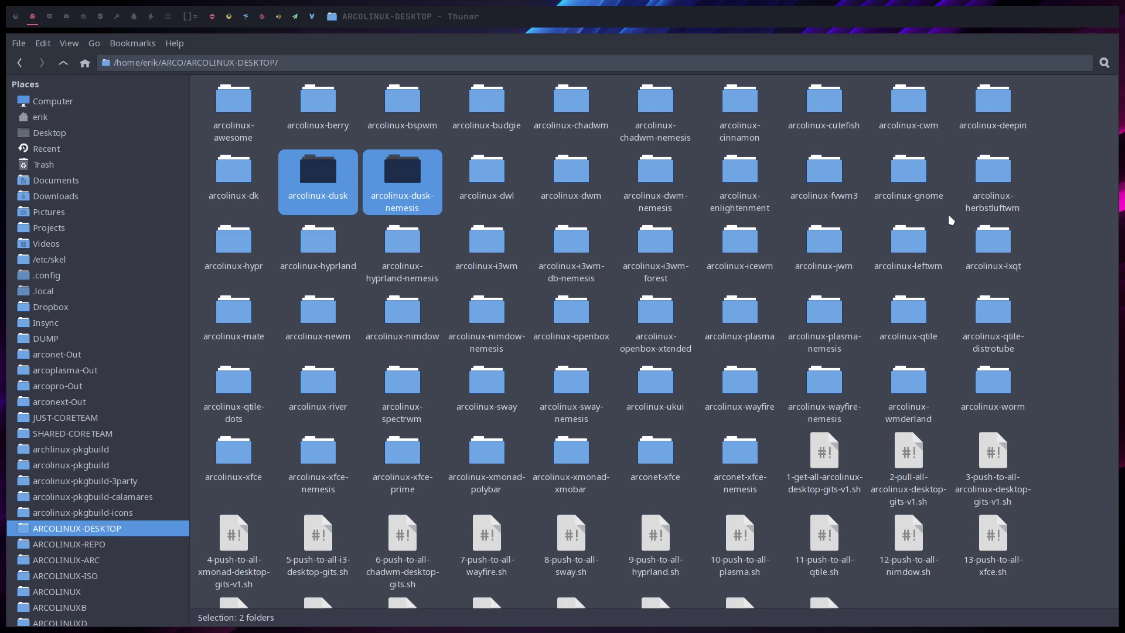
# Step: Clear the current selection, pick the arcolinux-dusk folder and then select the arcolinux-dusk-nemesis folder
pyautogui.click(528, 214)
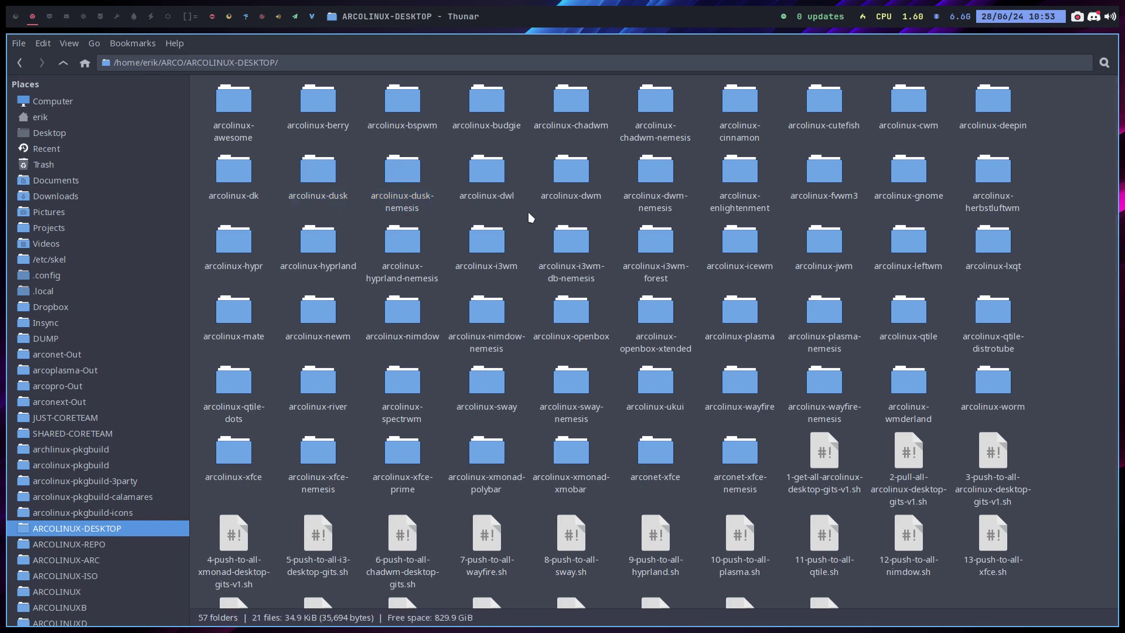
pyautogui.click(325, 179)
pyautogui.click(404, 175)
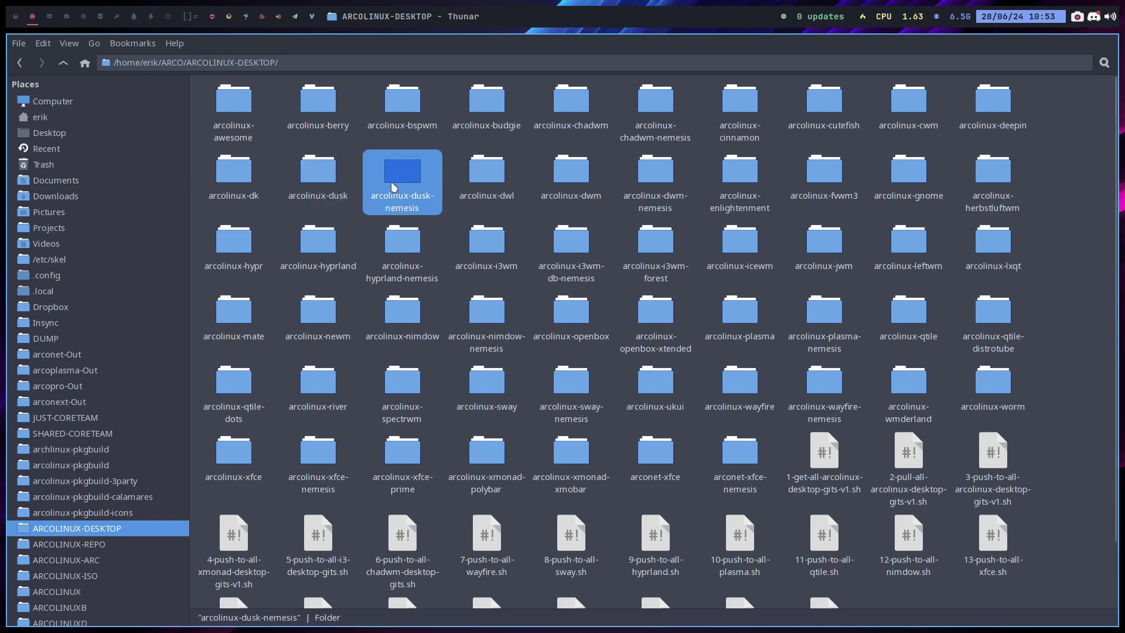
# Step: Switch to VirtualBox and start the Pro virtual machine
pyautogui.press('super+q')
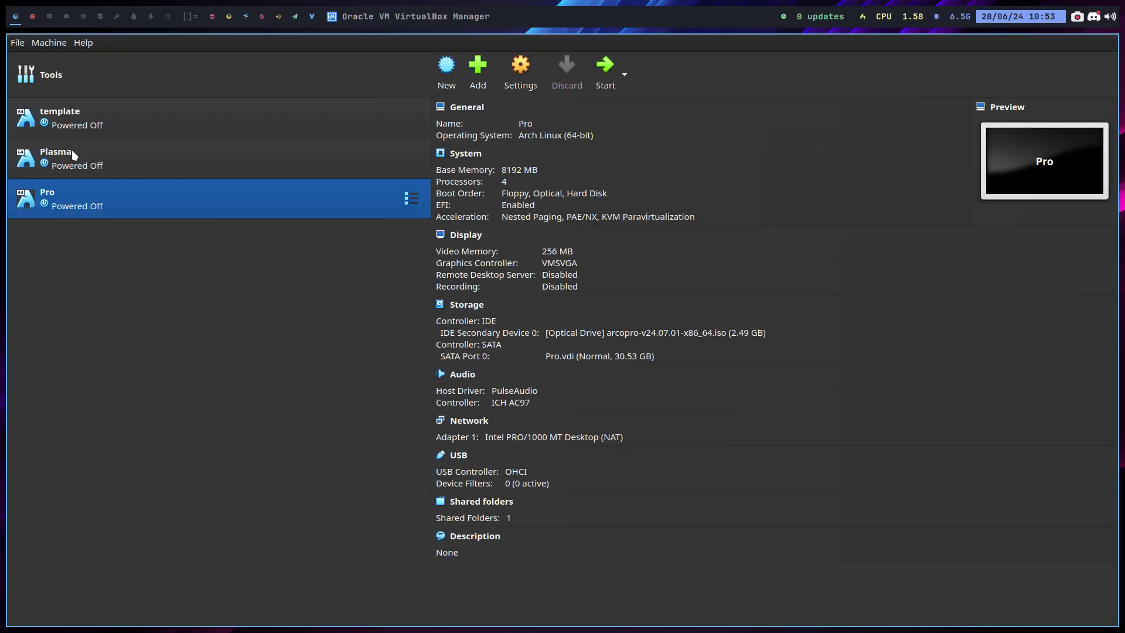
pyautogui.click(605, 66)
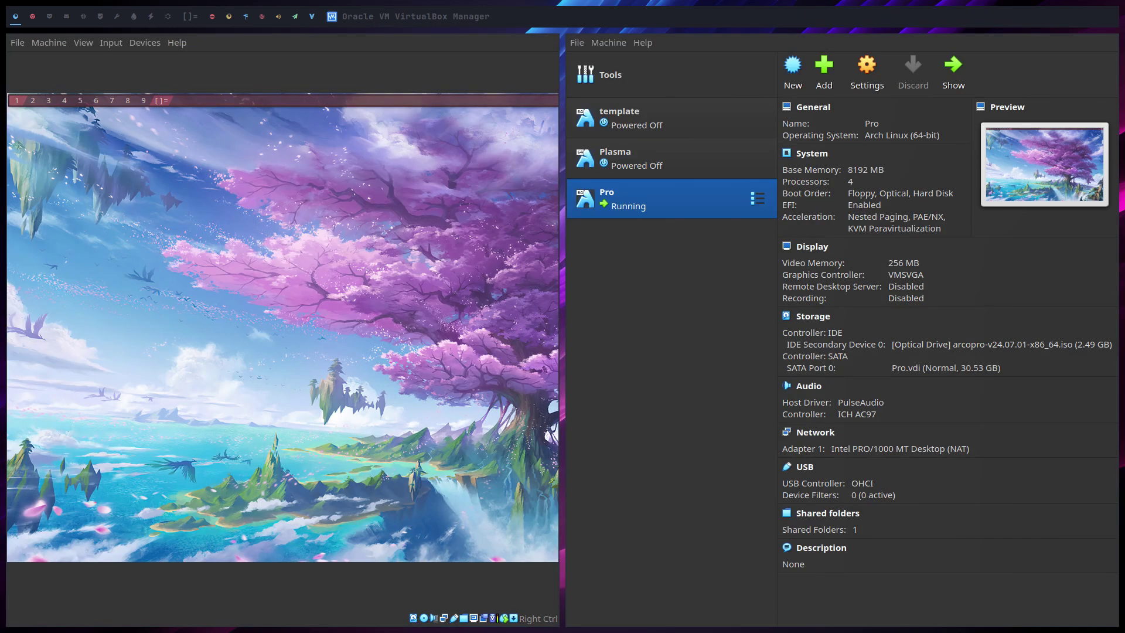
# Step: Switch to Discord and read the dusk channel's conversation about the conflicting Super+F keybinding
pyautogui.click(42, 16)
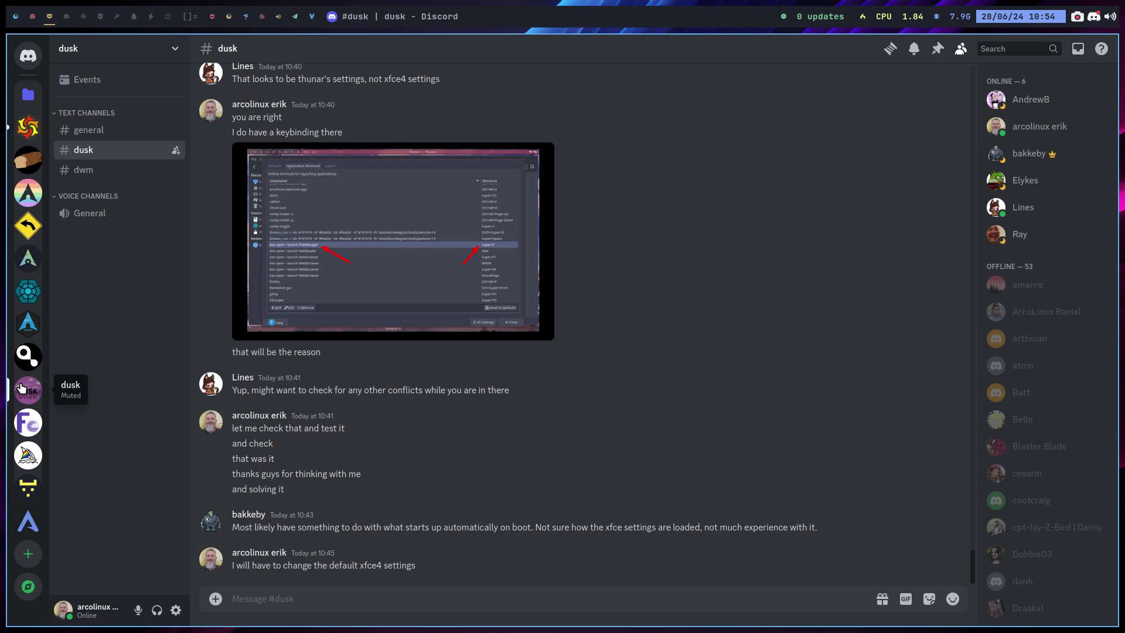
pyautogui.scroll(4, 424, 181)
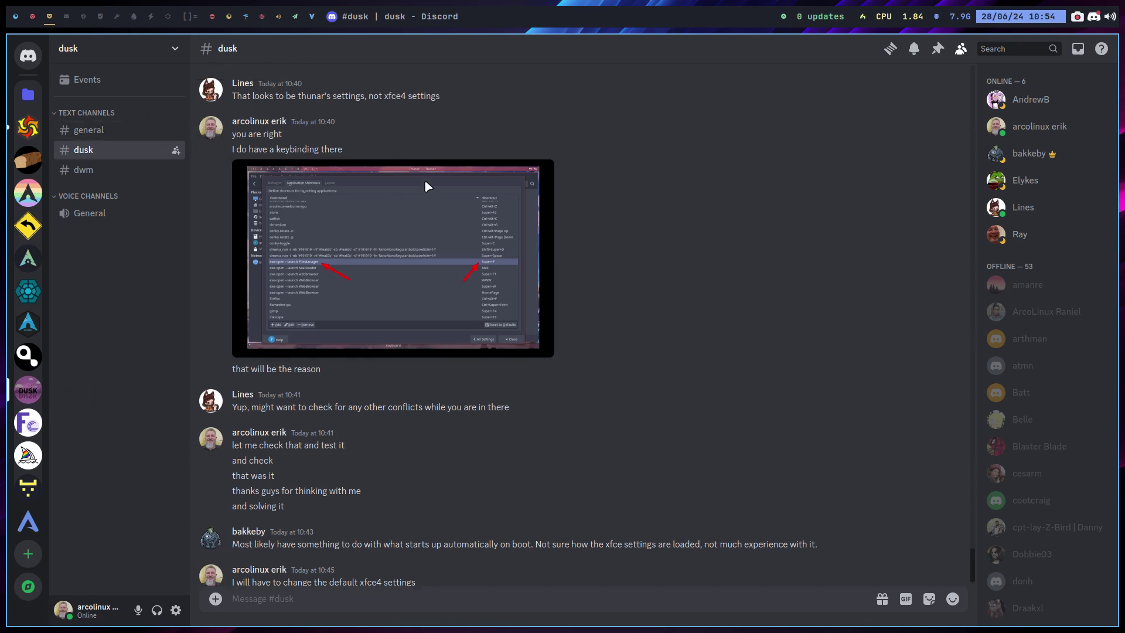
pyautogui.scroll(11, 425, 183)
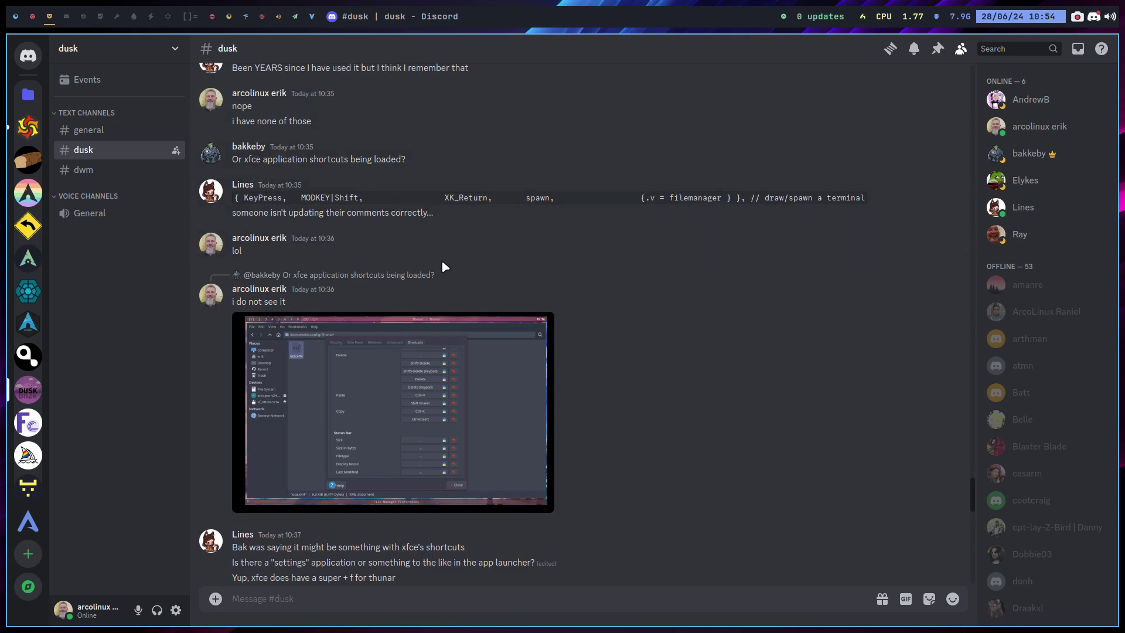
pyautogui.scroll(-6, 443, 263)
pyautogui.scroll(-6, 442, 267)
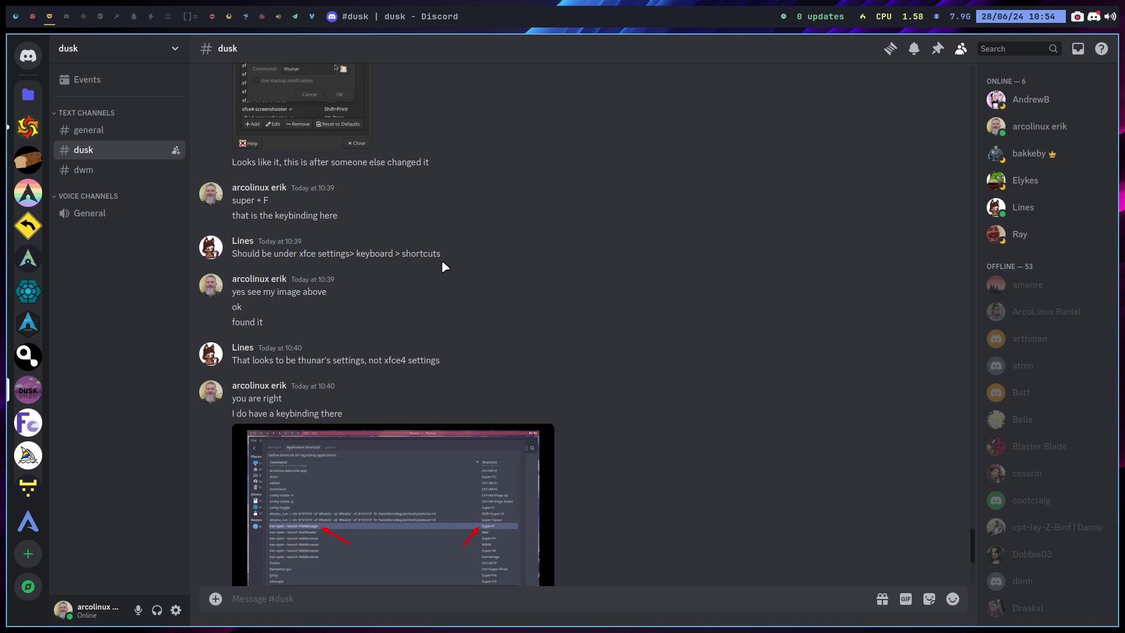
# Step: Switch to the Thunar file manager, enter the arconet-xfce folder and open it with gitahead
pyautogui.moveTo(33, 19)
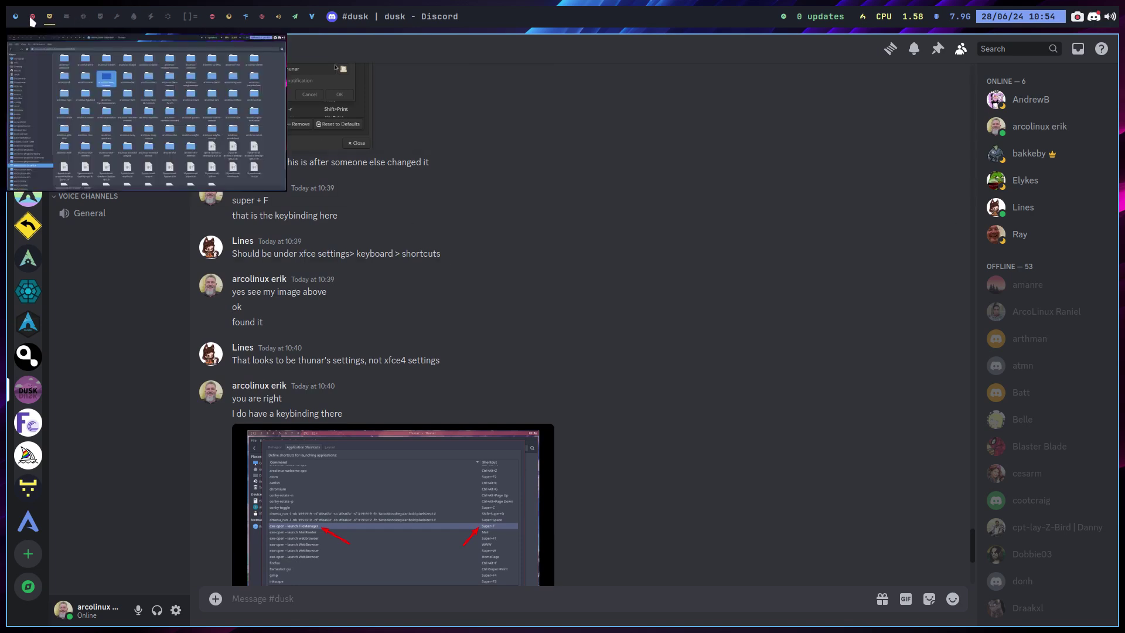
pyautogui.click(33, 17)
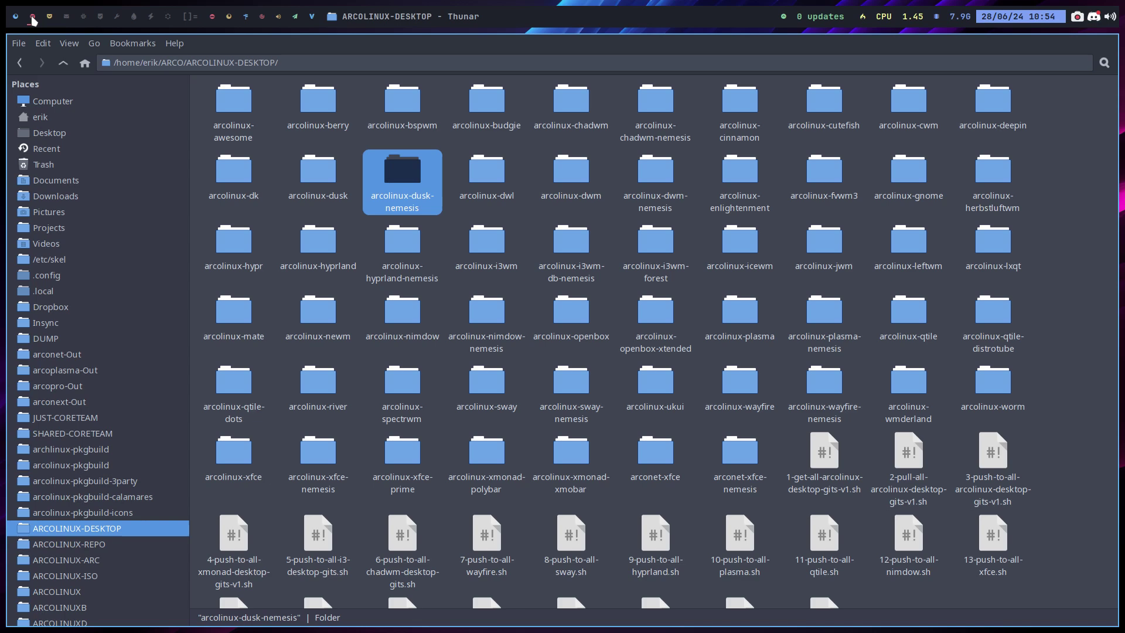
pyautogui.click(663, 457)
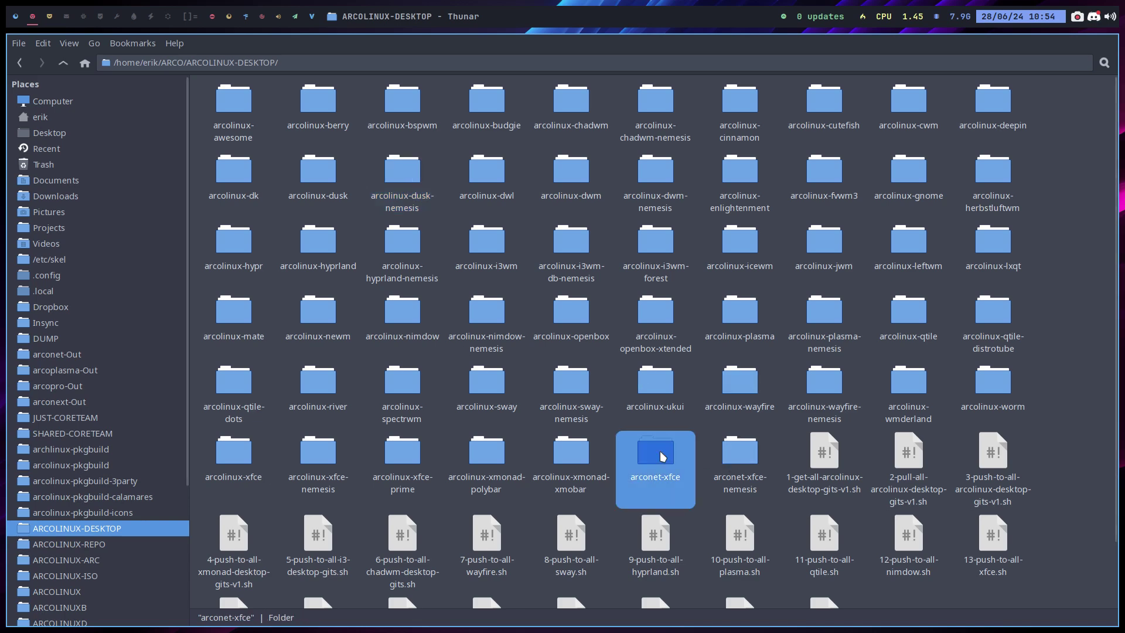
pyautogui.doubleClick(663, 457)
pyautogui.rightClick(521, 220)
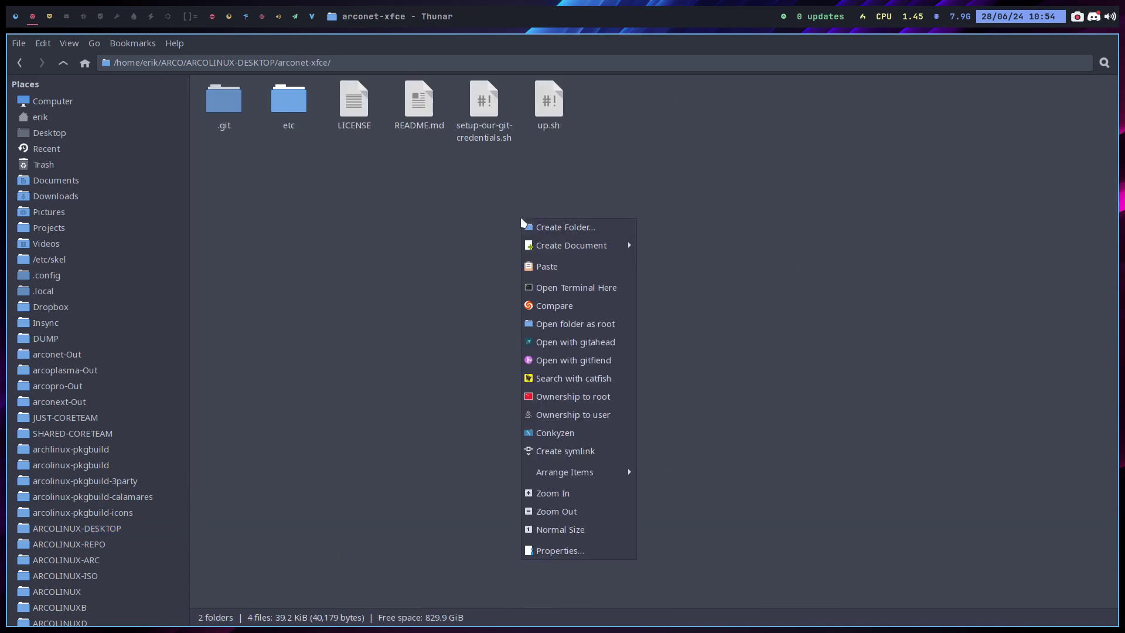
pyautogui.click(608, 338)
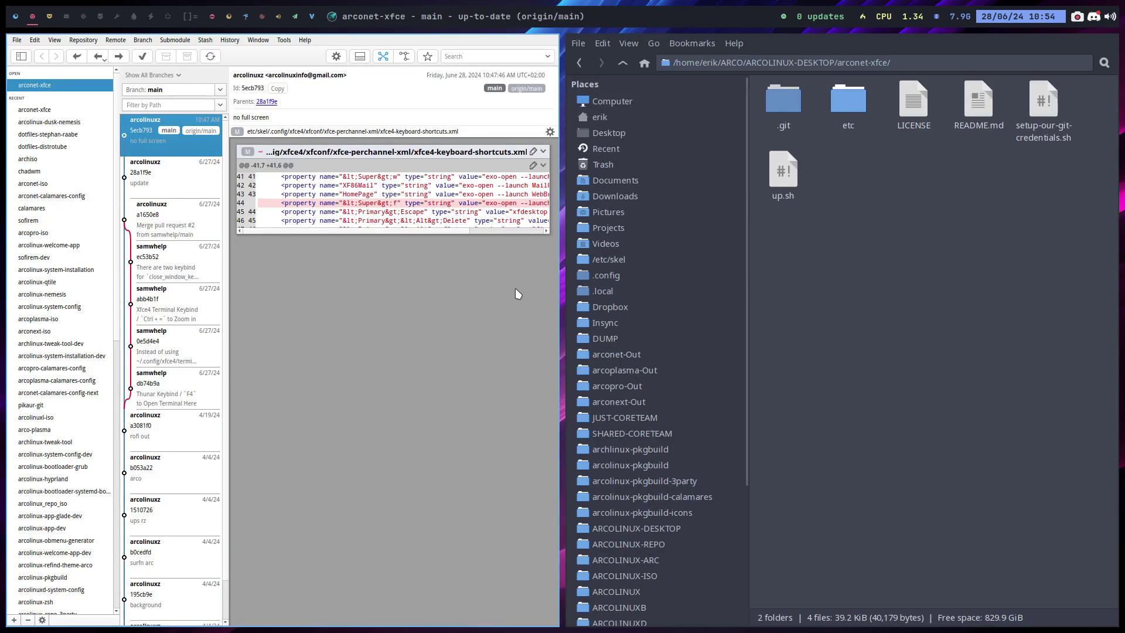
# Step: Show the GitAhead window full screen and highlight the removed Super+f line in xfce4-keyboard-shortcuts.xml
pyautogui.press('super+f')
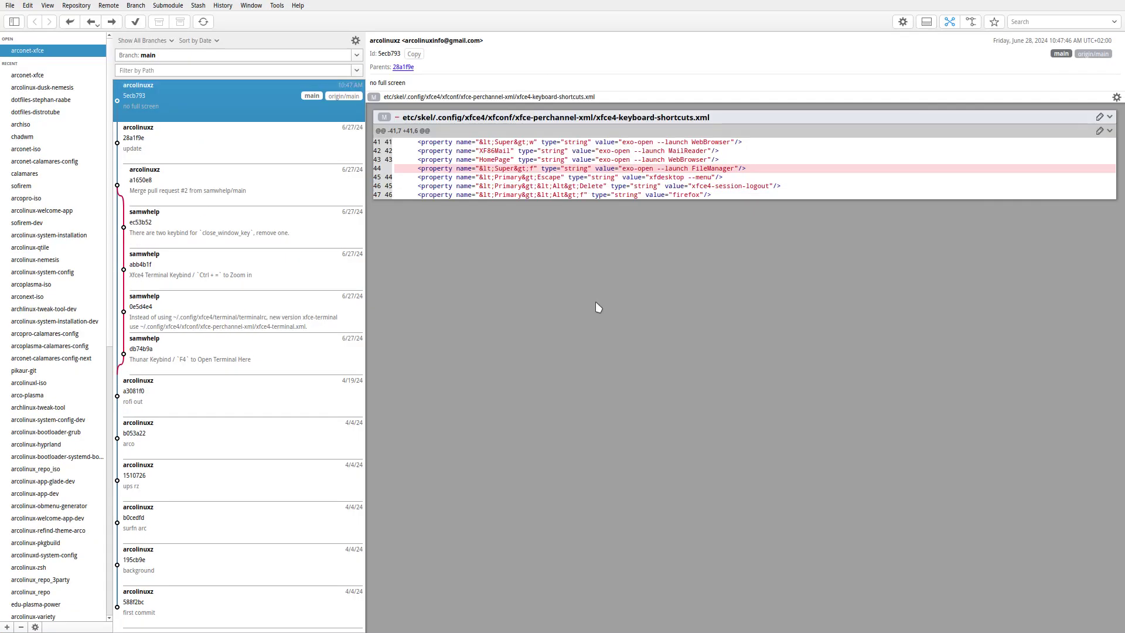
pyautogui.moveTo(754, 169); pyautogui.dragTo(510, 170)
pyautogui.click(491, 165)
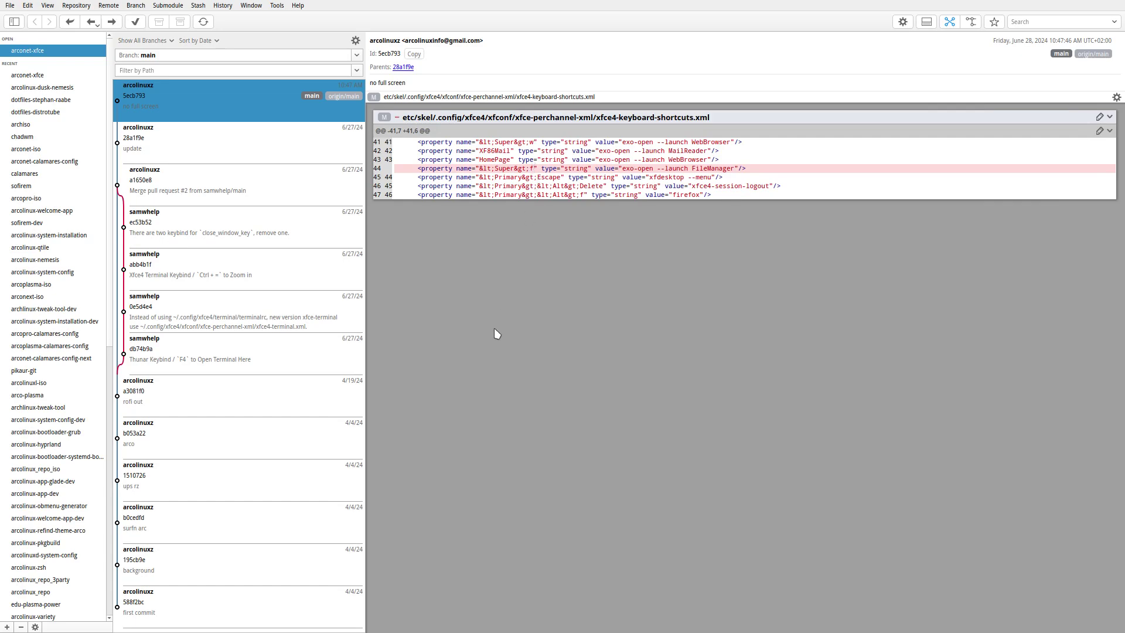
# Step: Toggle full screen on and off for the GitAhead and Thunar windows, finishing with GitAhead full screen
pyautogui.press('super+f')
pyautogui.press('super+f')
pyautogui.press('super+f')
pyautogui.press('super+f')
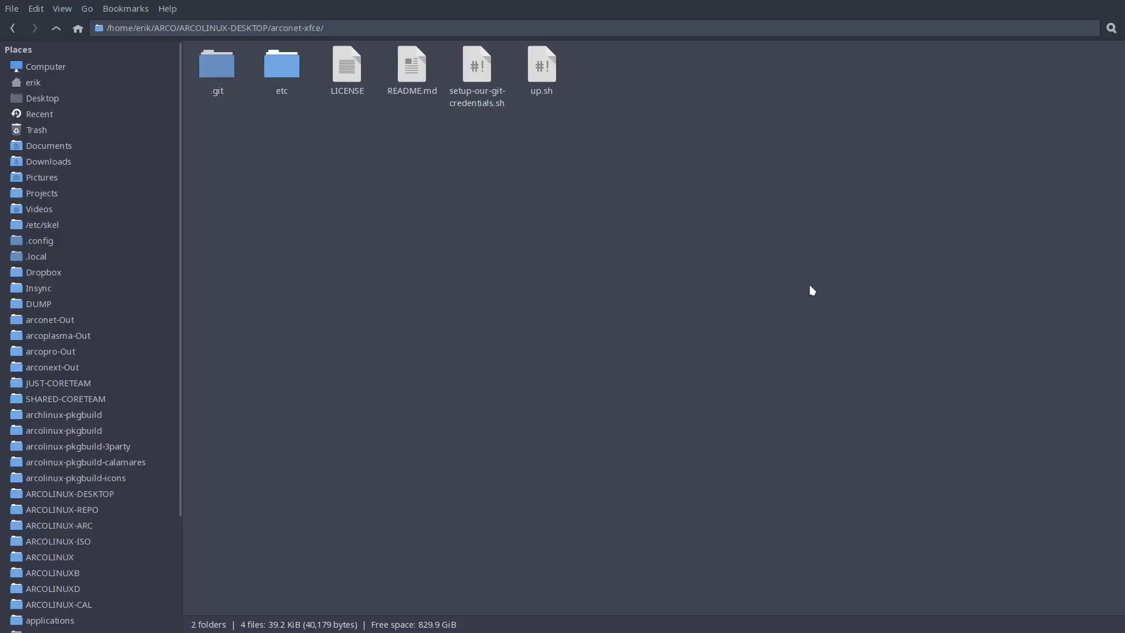
pyautogui.press('super+f')
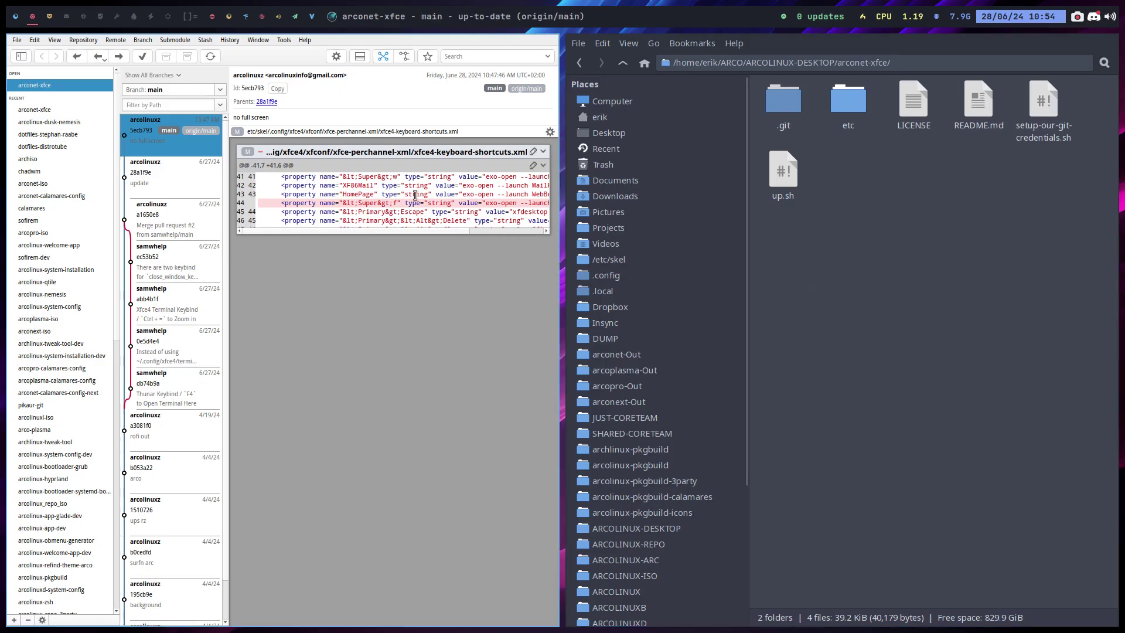
pyautogui.press('super+f')
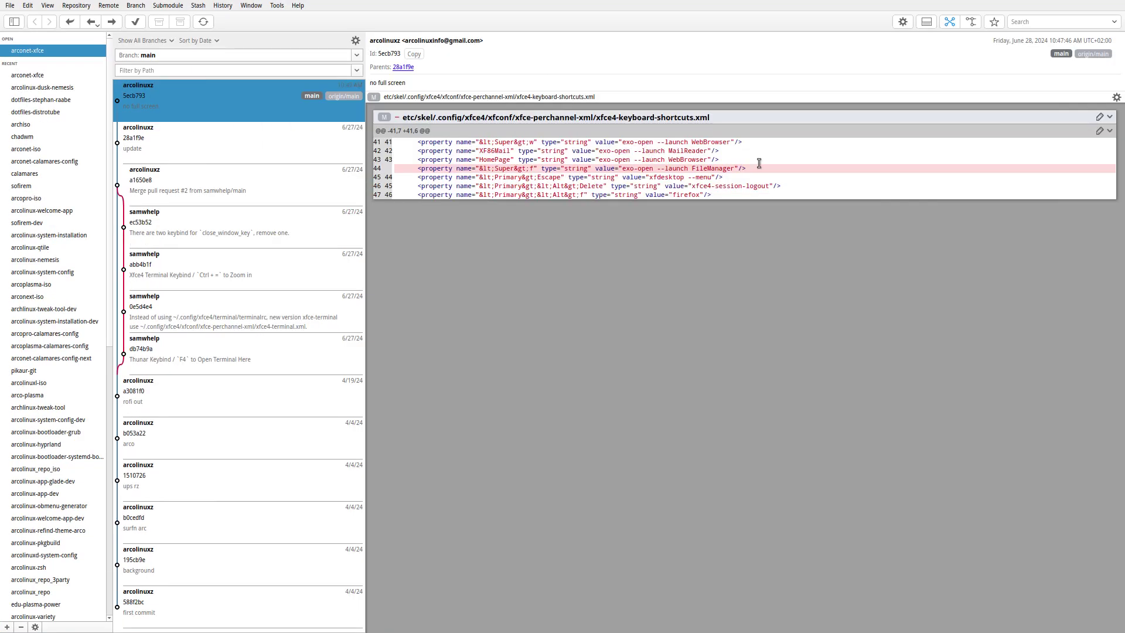
# Step: Highlight the whole deleted Super+f line in the diff, and its FileManager launch command
pyautogui.moveTo(754, 166); pyautogui.dragTo(417, 168)
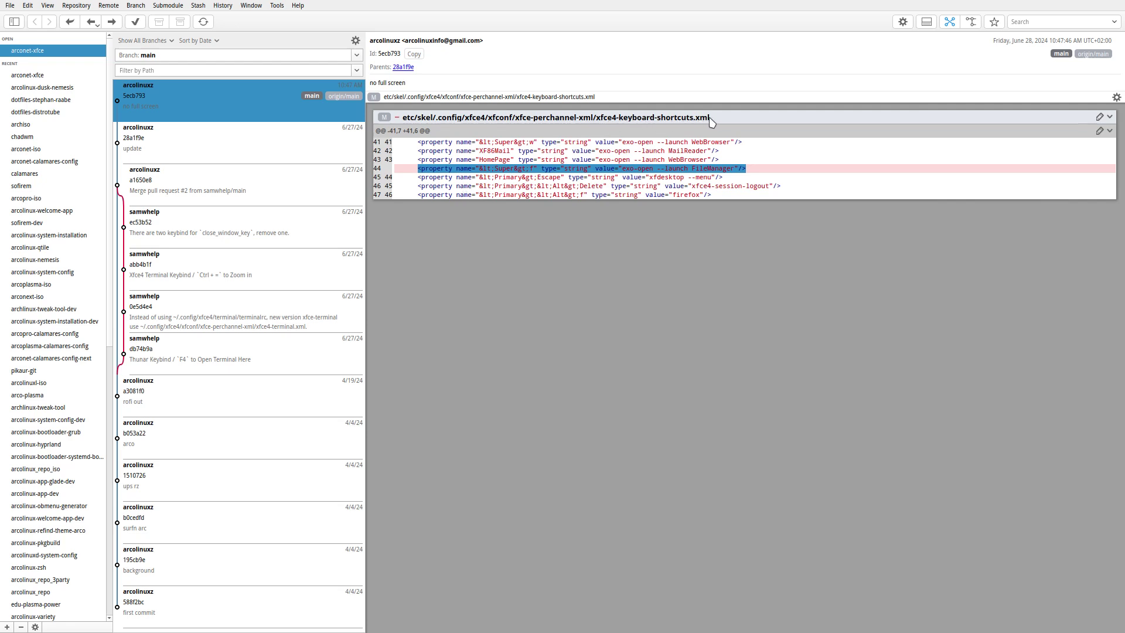
pyautogui.click(718, 170)
pyautogui.moveTo(685, 169); pyautogui.dragTo(728, 169)
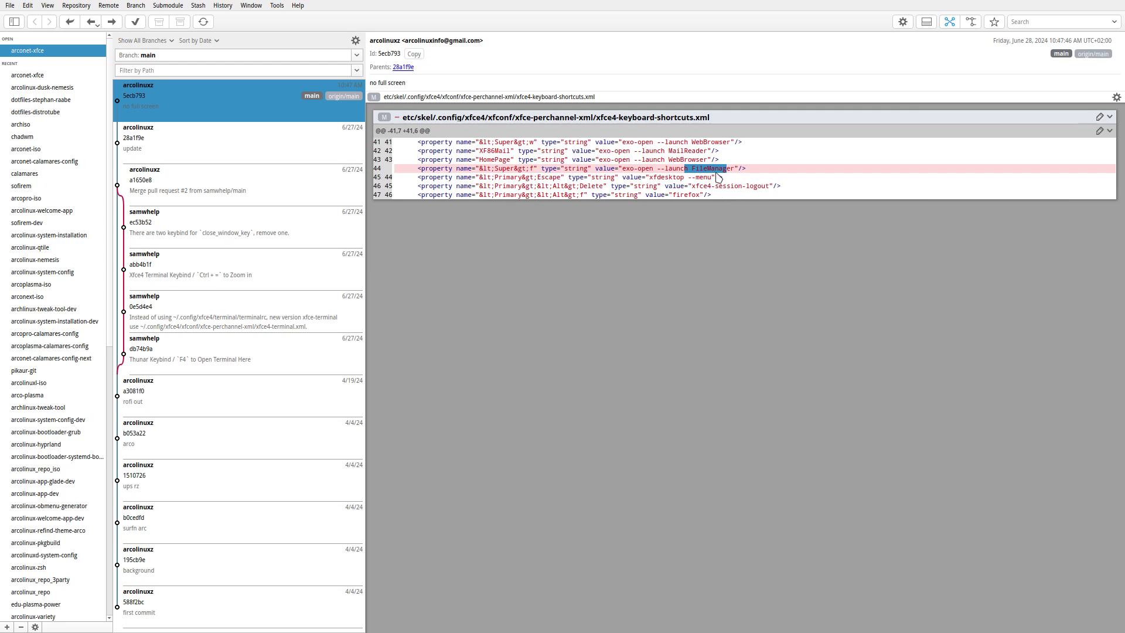
pyautogui.click(673, 167)
# Step: Examine the diffs of the earlier commits: update, Merge pull request #2, and the individual keybinding and terminal configuration commits
pyautogui.click(263, 161)
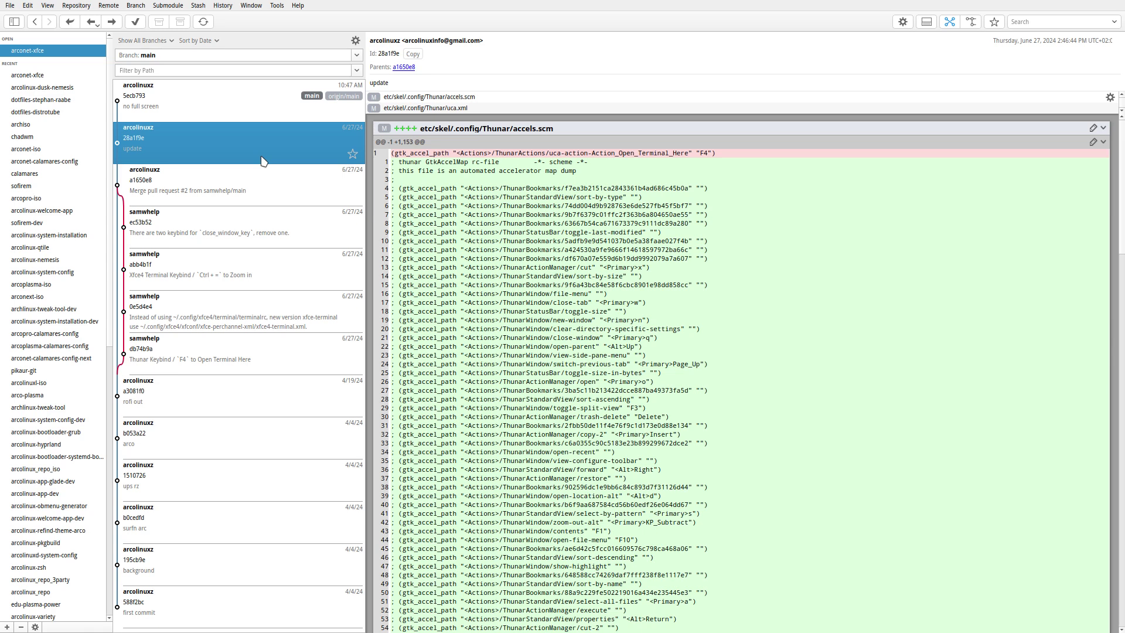
pyautogui.scroll(-9, 493, 227)
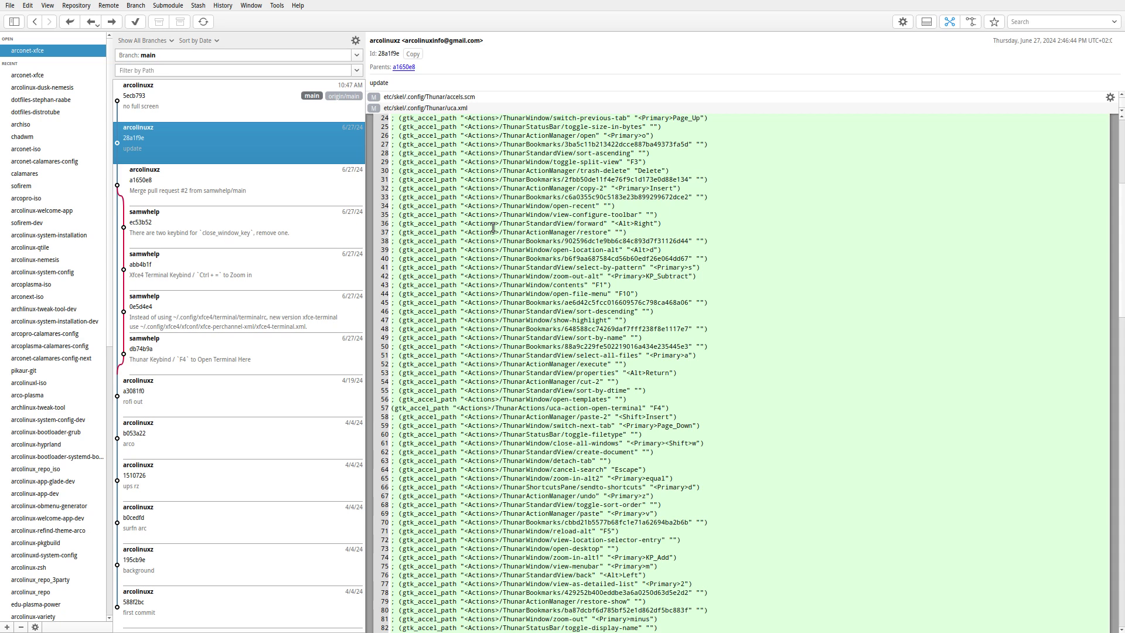
pyautogui.click(231, 199)
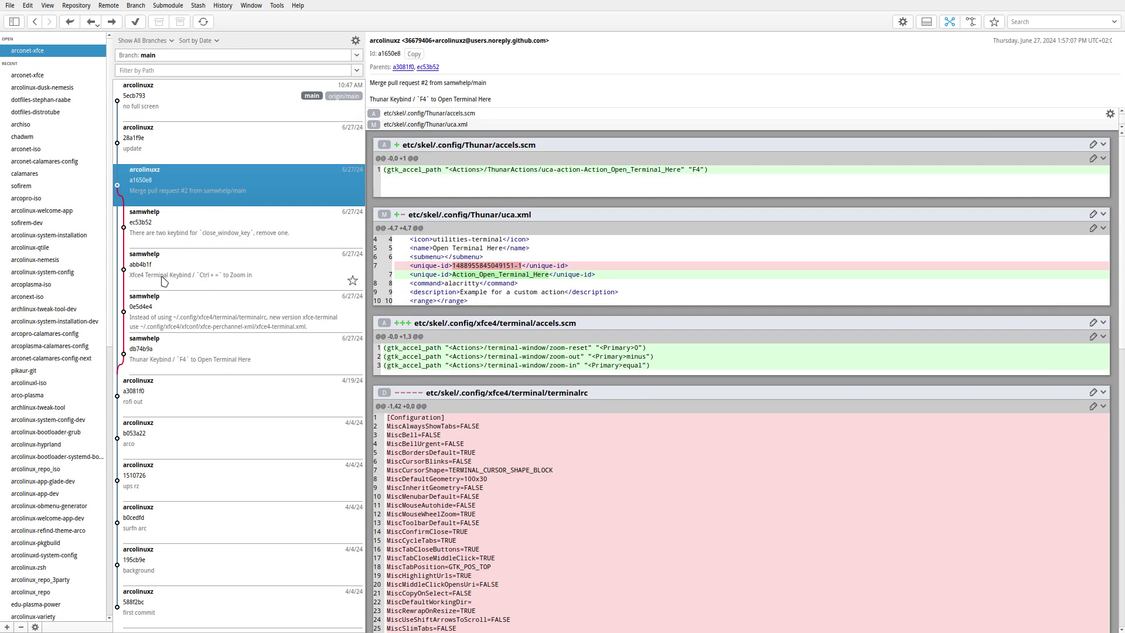
pyautogui.scroll(-5, 525, 413)
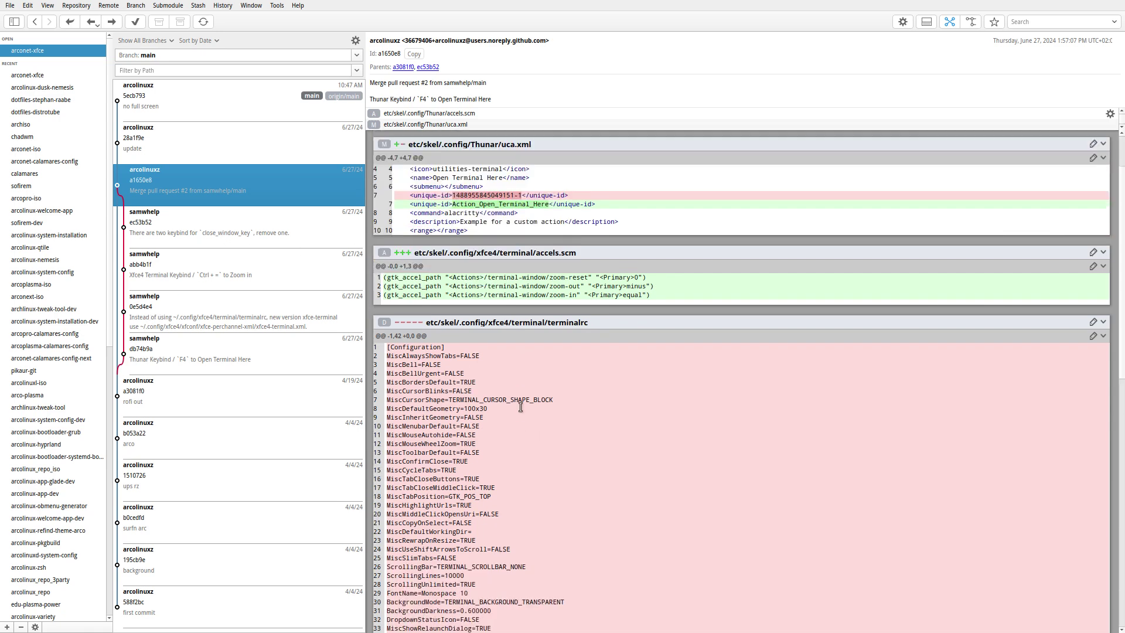
pyautogui.click(214, 238)
pyautogui.click(205, 272)
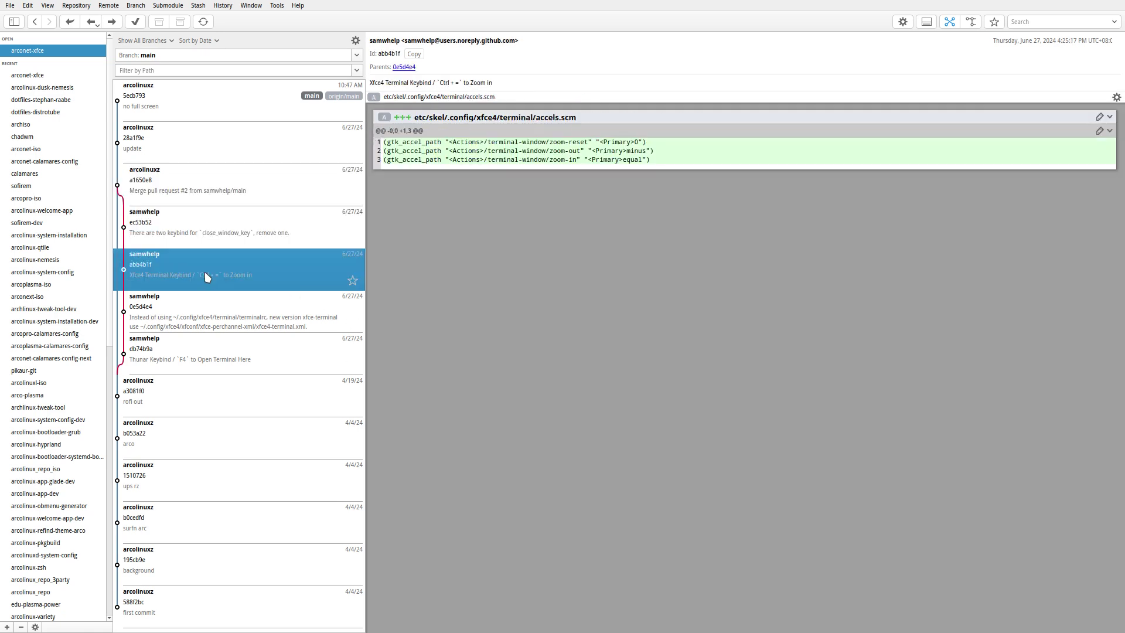
pyautogui.click(202, 328)
# Step: Return to the latest commit, "no full screen", and highlight its removed Super+f line
pyautogui.click(193, 139)
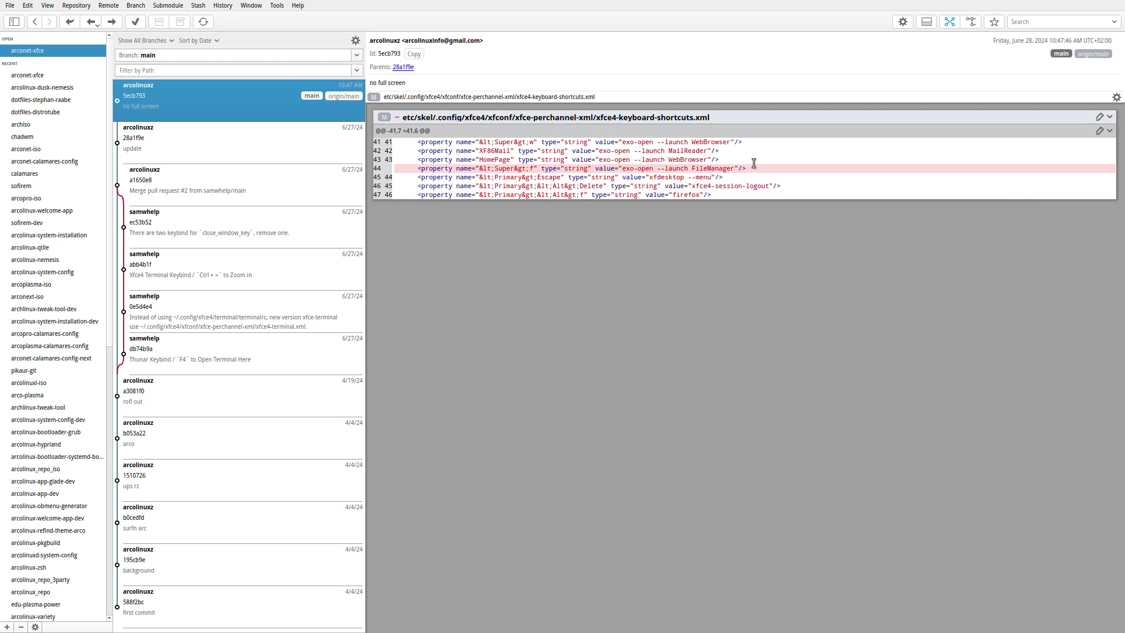
pyautogui.moveTo(755, 169); pyautogui.dragTo(375, 169)
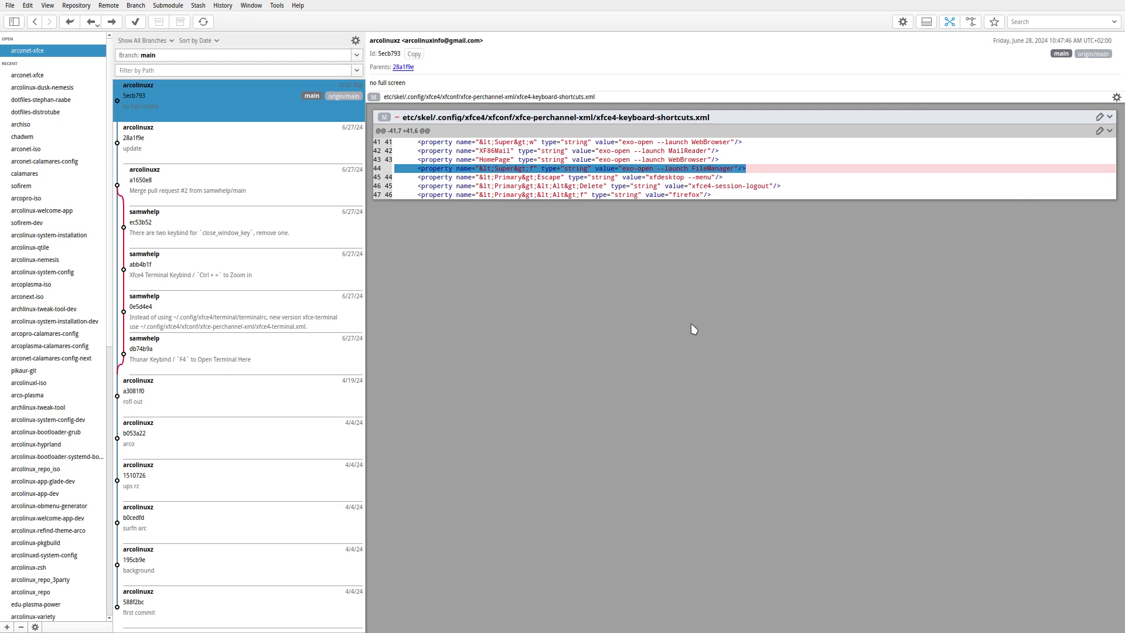
pyautogui.click(760, 174)
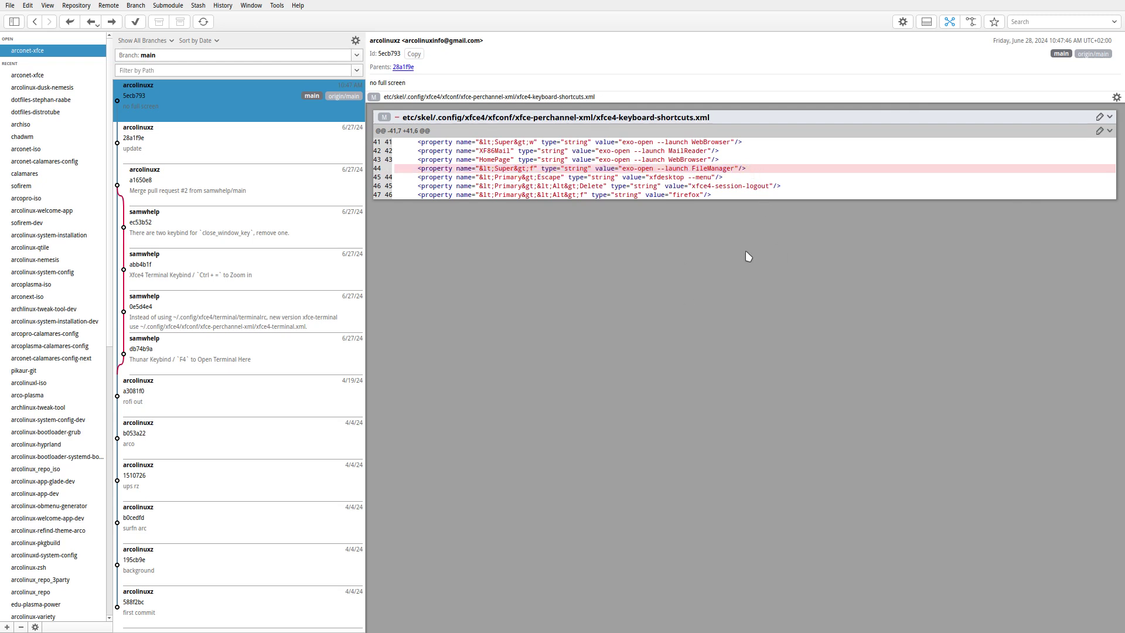
# Step: Leave full screen, browse to /etc/skel/.config in Thunar and select the Thunar and xfce4 folders
pyautogui.press('super+f')
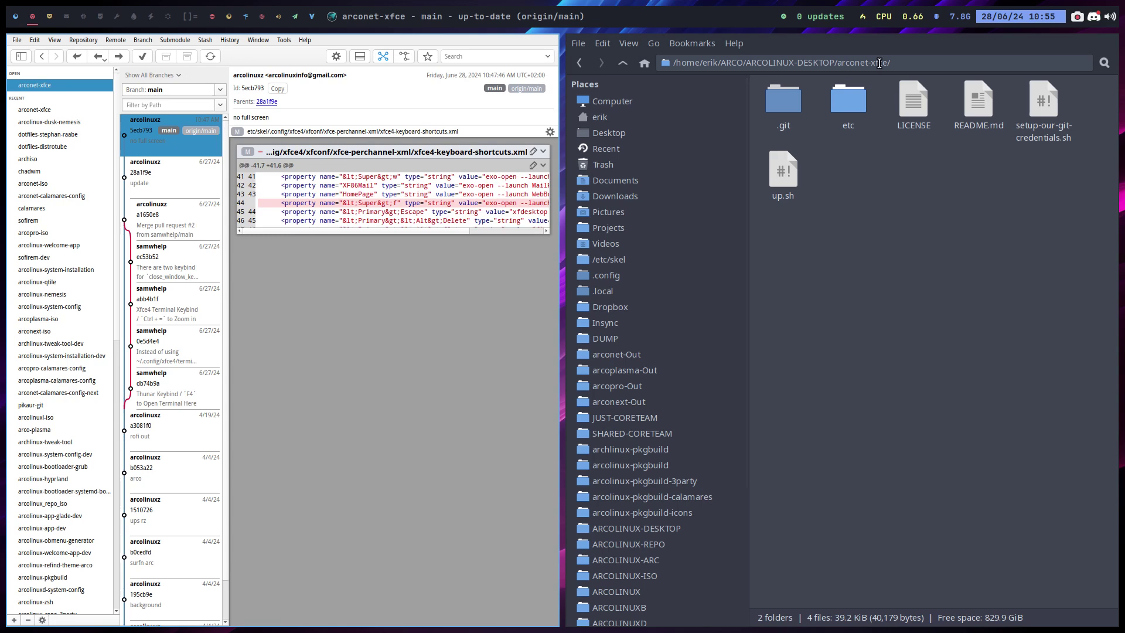
pyautogui.click(633, 258)
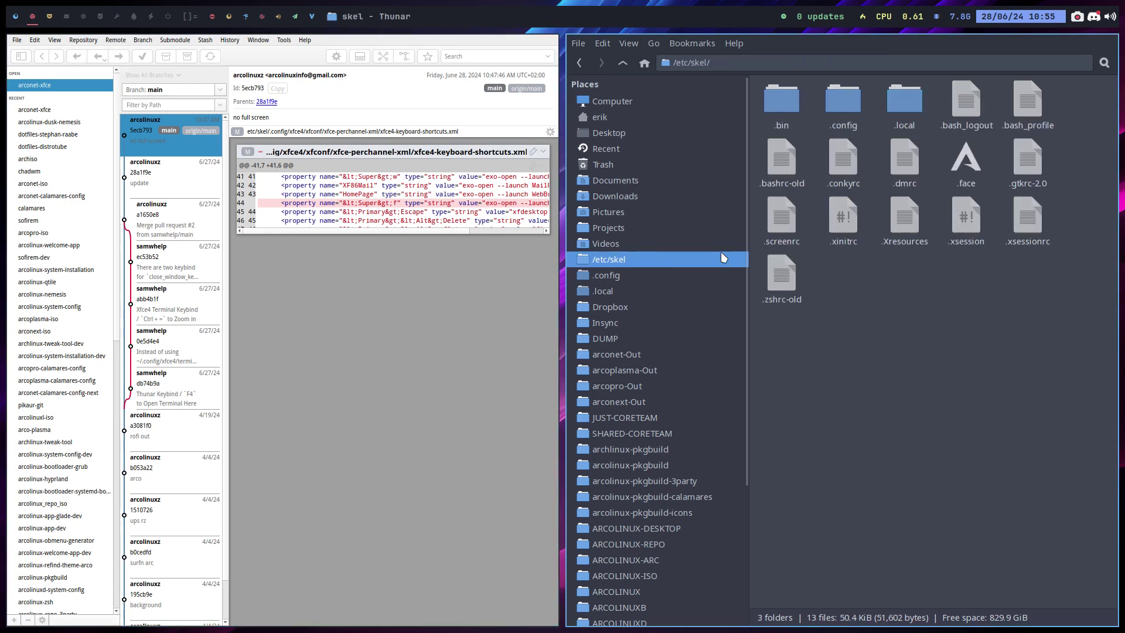
pyautogui.doubleClick(863, 90)
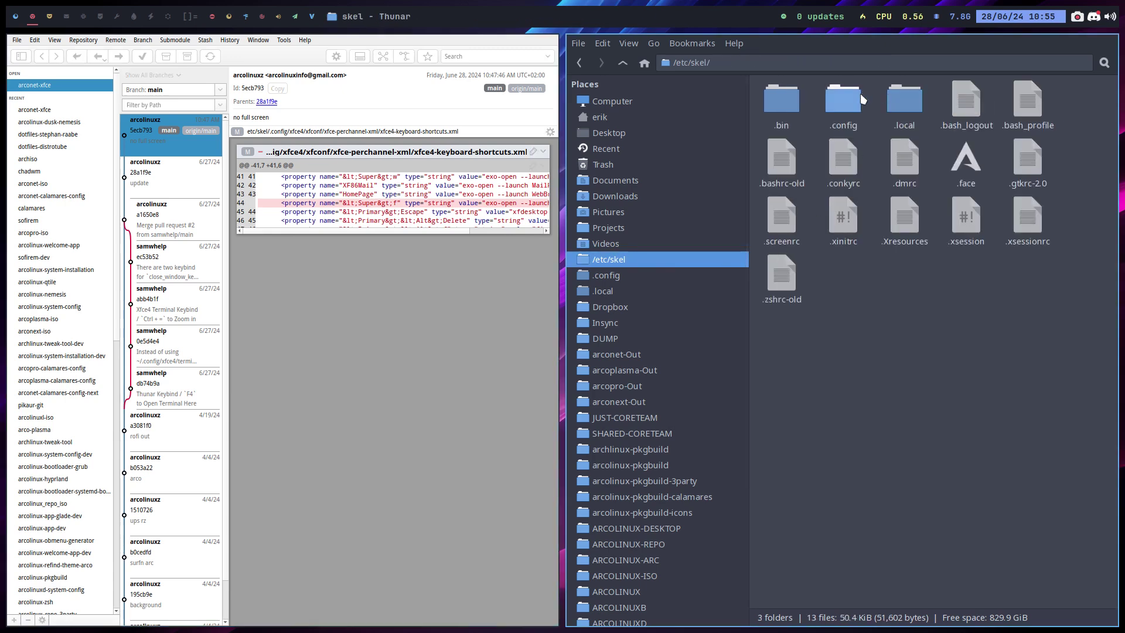
pyautogui.click(936, 412)
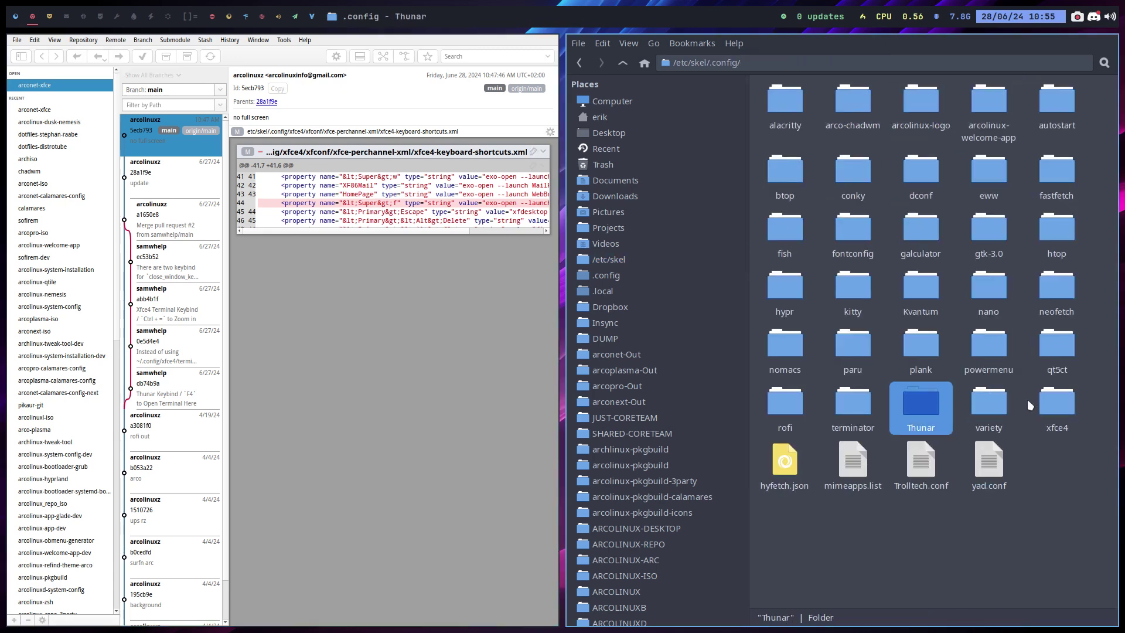
pyautogui.keyDown('ctrl'); pyautogui.click(1054, 406); pyautogui.keyUp('ctrl')
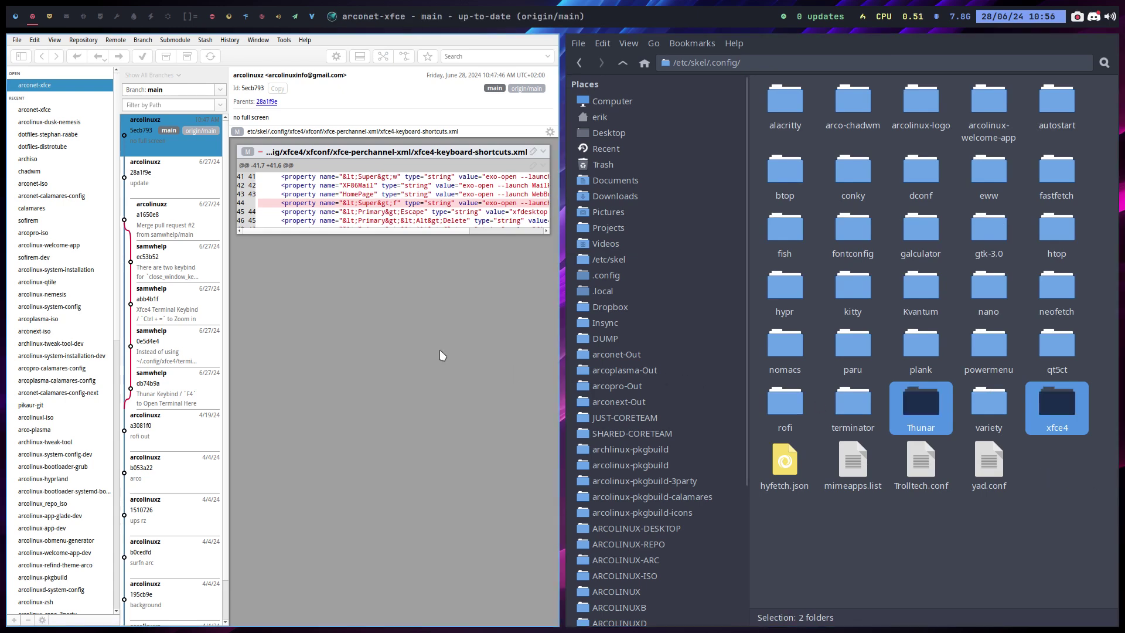
# Step: Open a terminal on an empty workspace and list the arconet-xfce-nemesis package's files with sudo pacman -Ql, entering the sudo password
pyautogui.click(66, 17)
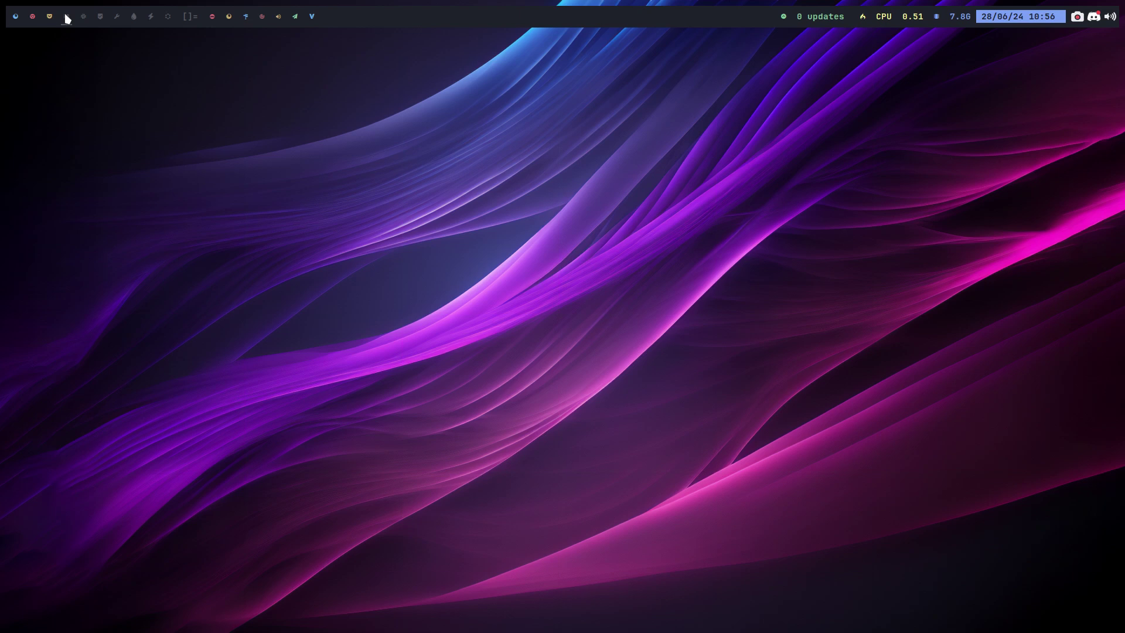
pyautogui.press('super+Return')
pyautogui.write('sudo pacman -')
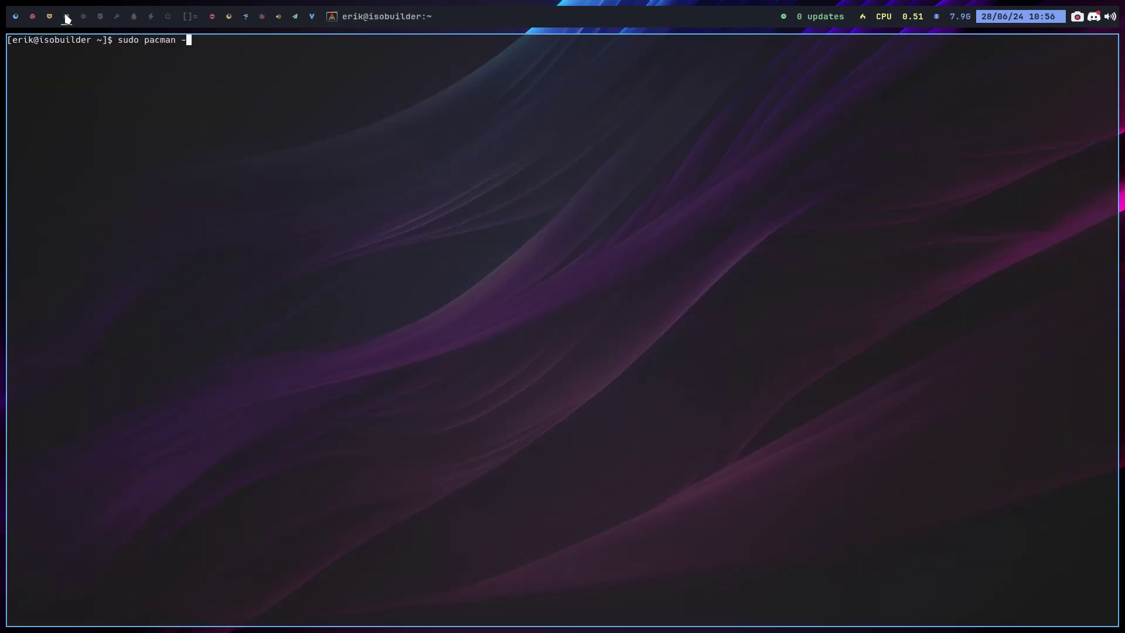
pyautogui.write('Qk')
pyautogui.press('BackSpace')
pyautogui.write('l arcon')
pyautogui.press('Tab')
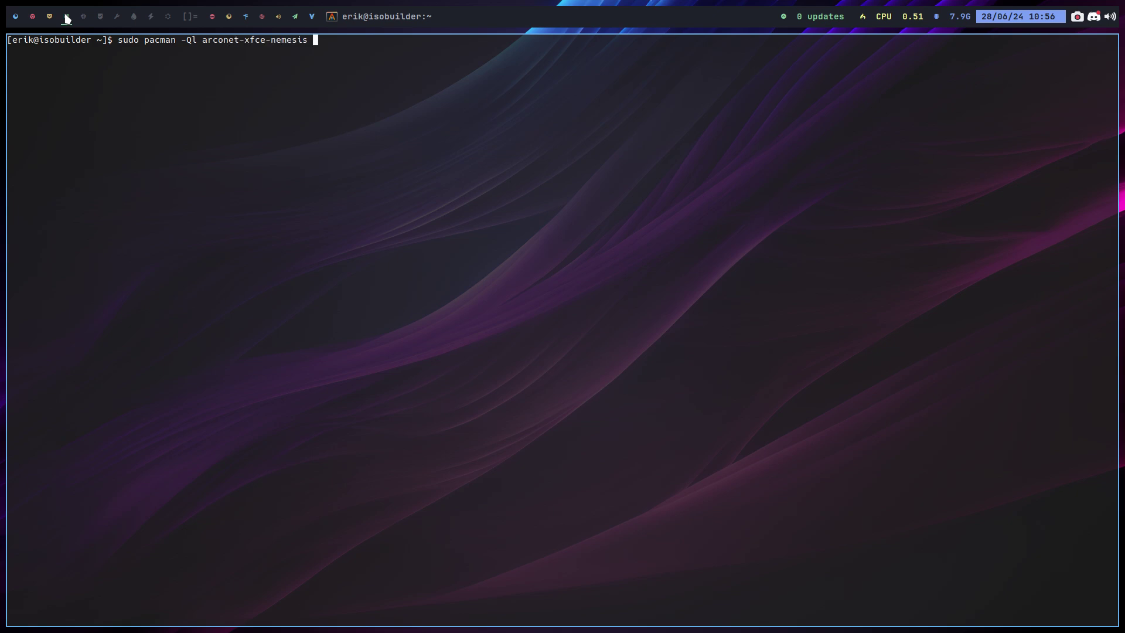
pyautogui.press('Return')
pyautogui.press('Return')
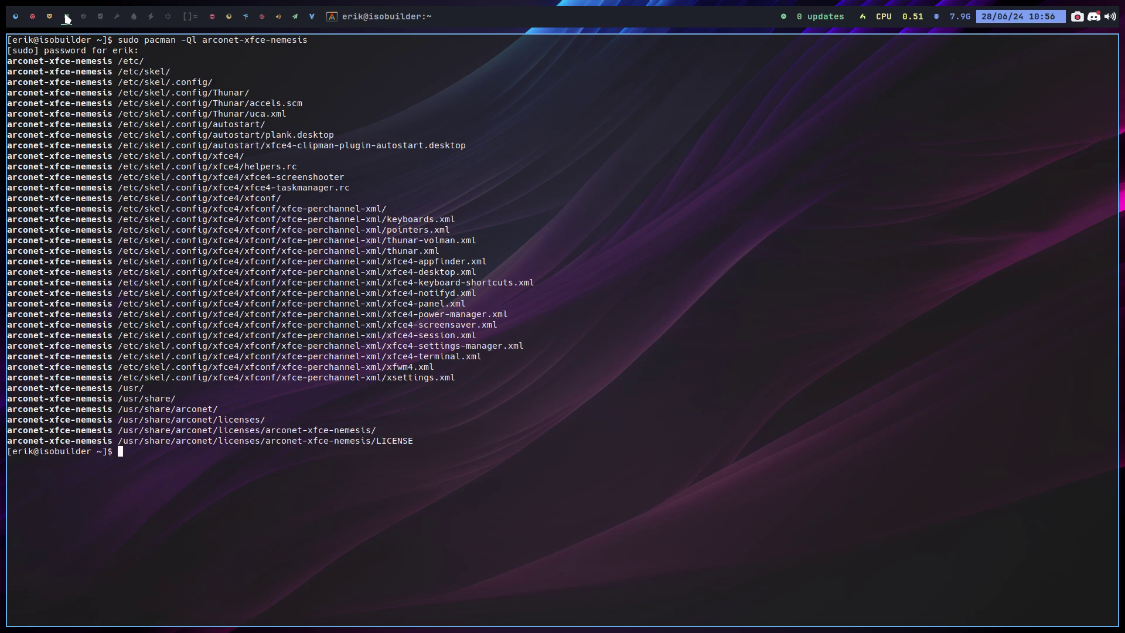
# Step: Highlight the Thunar, autostart and xfce4 folders and the plank.desktop entry in the package file list, and close the terminal
pyautogui.moveTo(213, 93); pyautogui.dragTo(248, 89)
pyautogui.moveTo(213, 124); pyautogui.dragTo(258, 124)
pyautogui.moveTo(213, 156); pyautogui.dragTo(240, 155)
pyautogui.click(222, 96)
pyautogui.moveTo(261, 135); pyautogui.dragTo(334, 135)
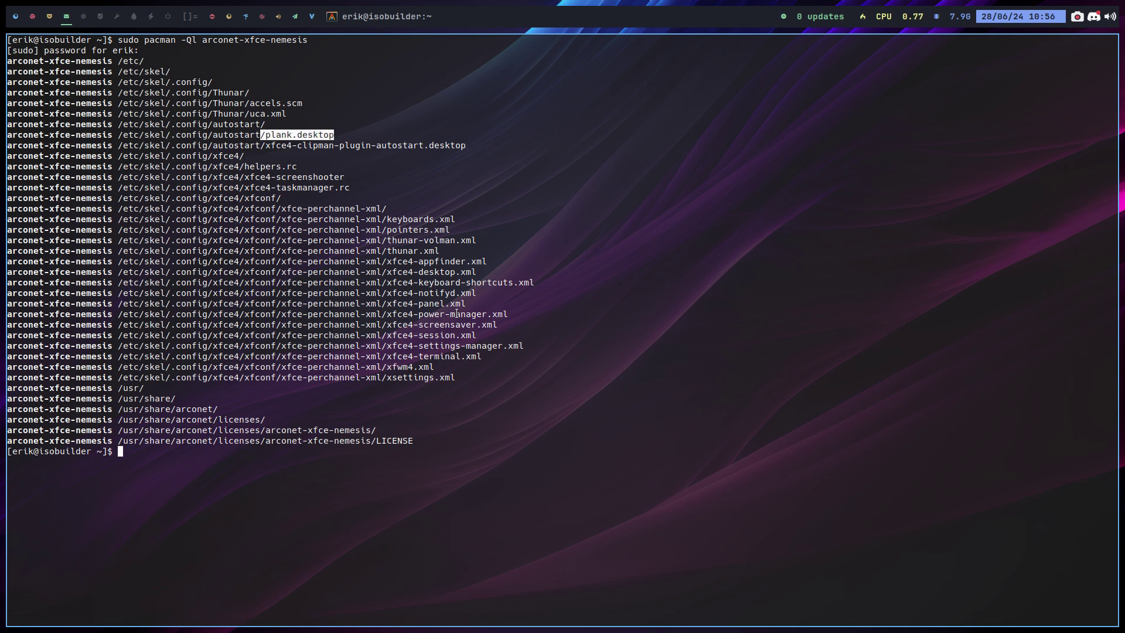
pyautogui.click(331, 147)
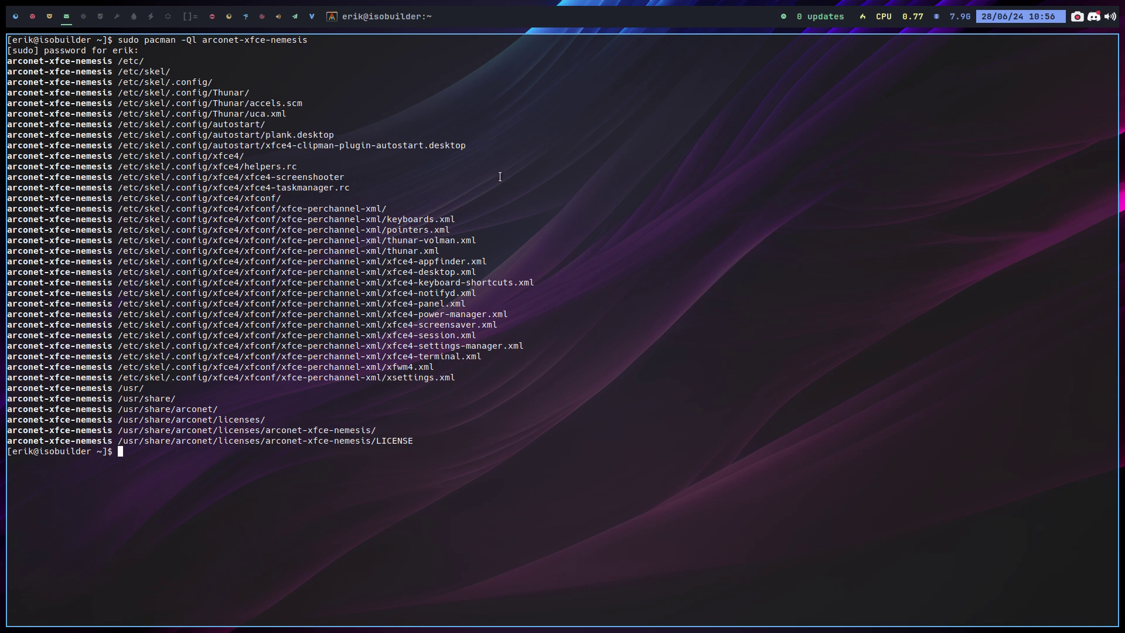
pyautogui.press('super+q')
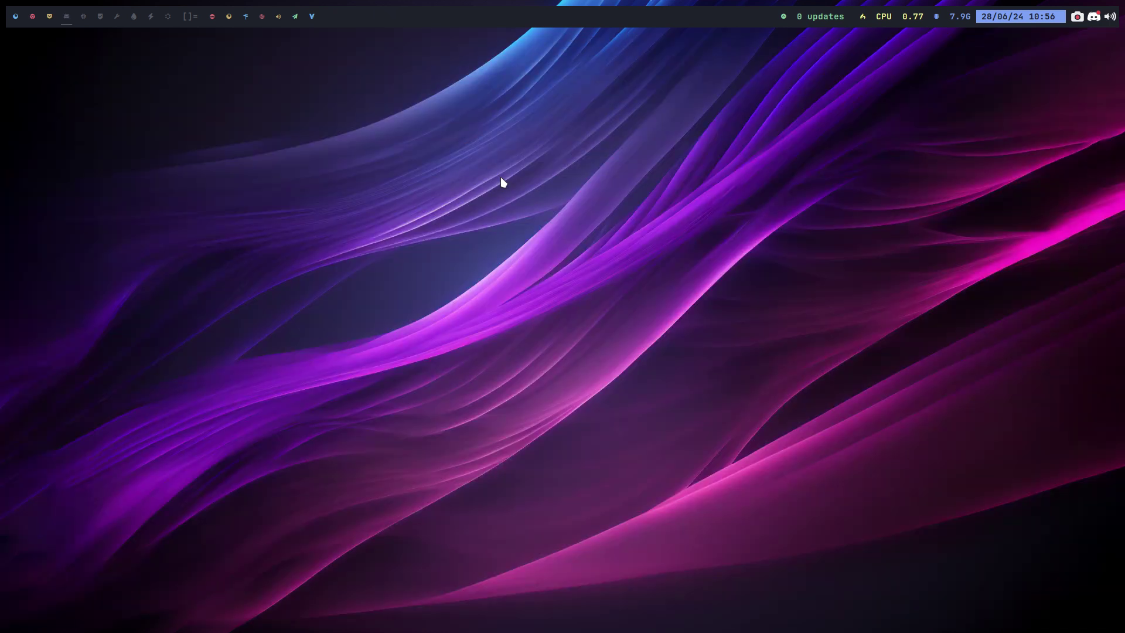
# Step: Switch to Discord and show the Xfce application shortcuts screenshot in the dusk server's dusk channel
pyautogui.click(50, 17)
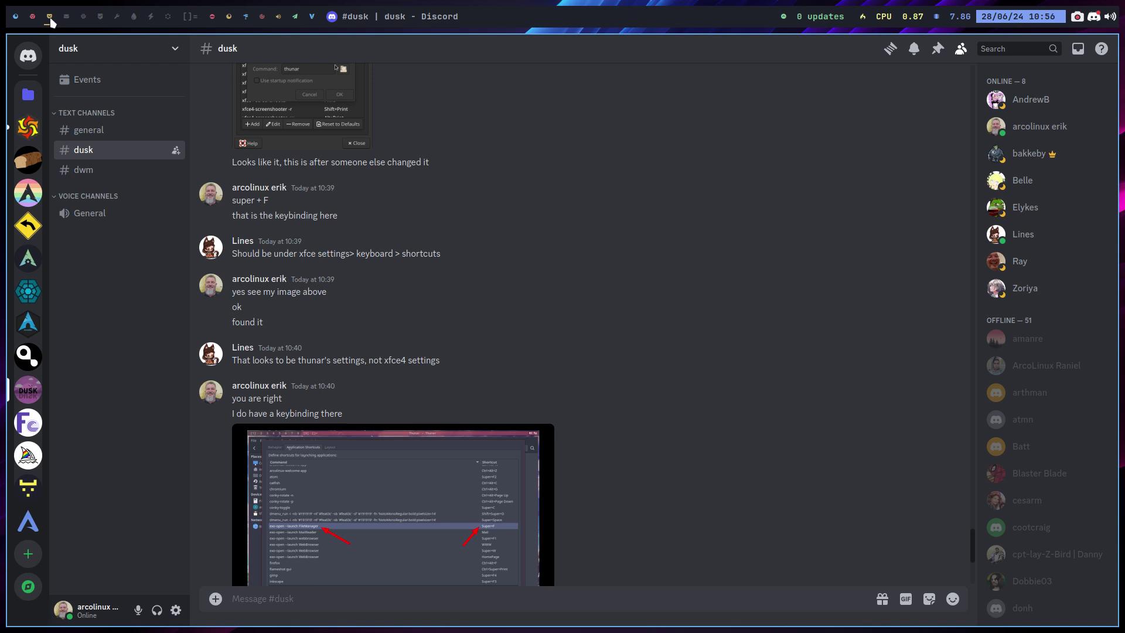
pyautogui.click(27, 399)
pyautogui.scroll(-1, 426, 394)
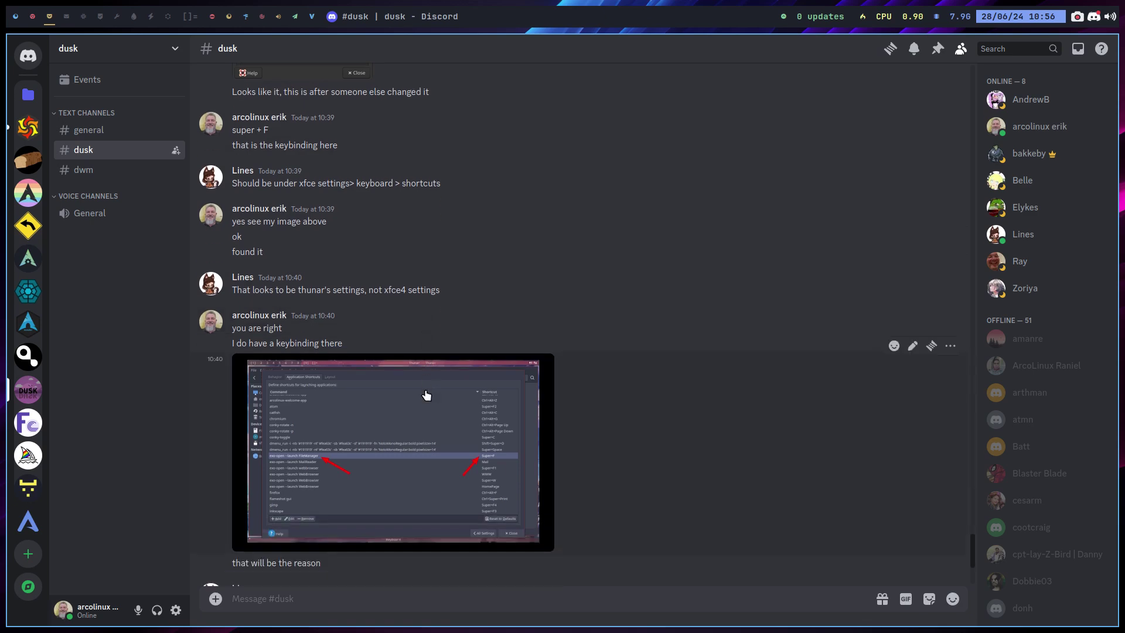